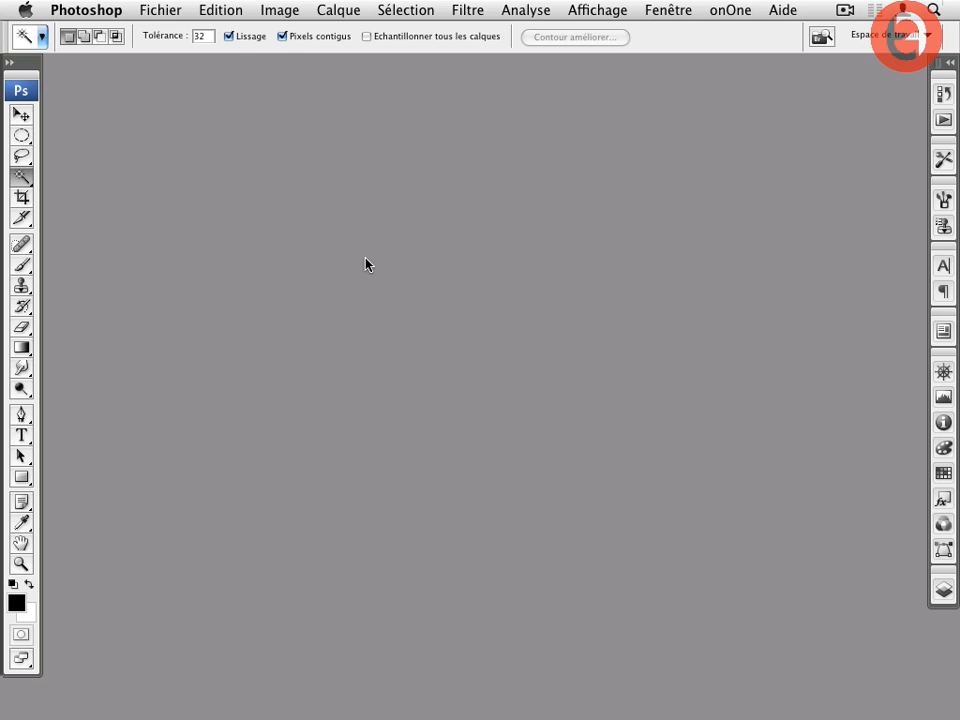
Create a new document named 300 from the international paper preset, A6 size at 300 pixels per inch.
click(161, 11)
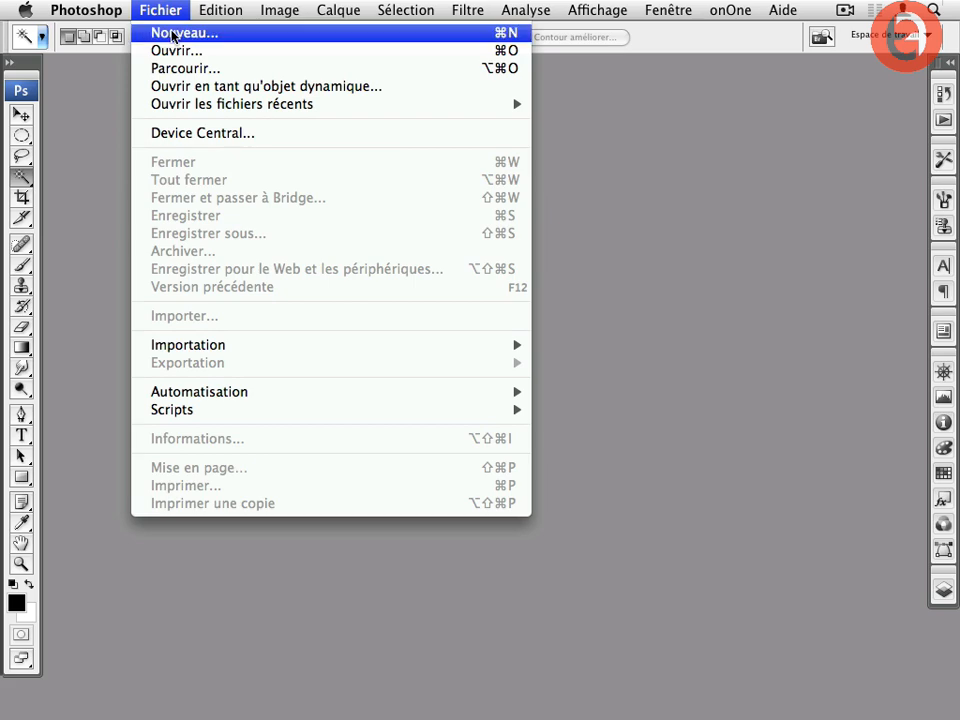
click(176, 33)
click(275, 176)
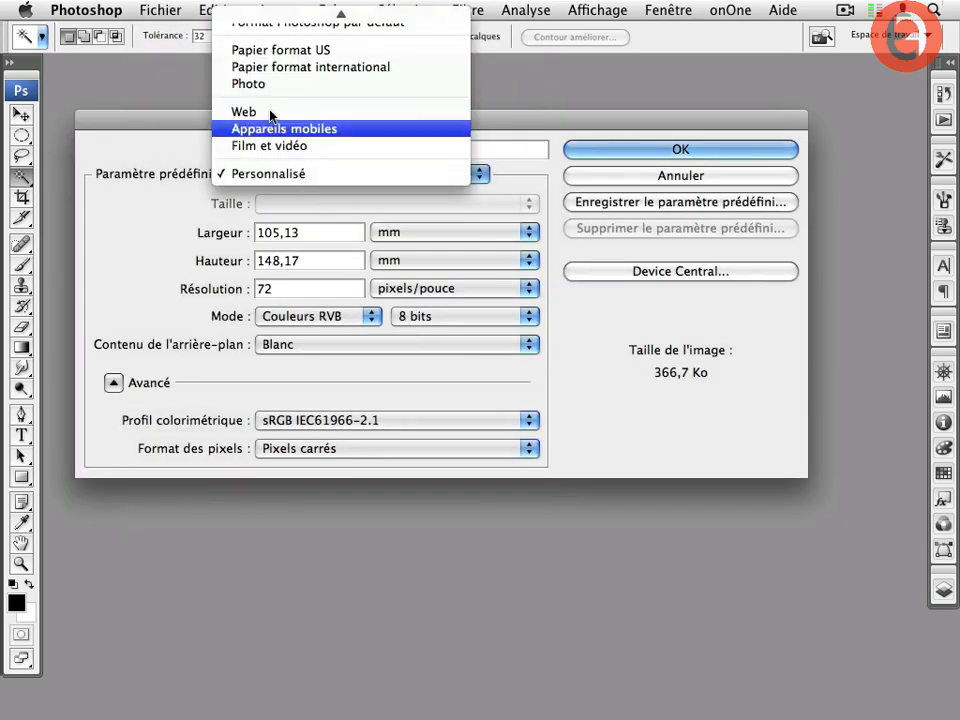
click(279, 64)
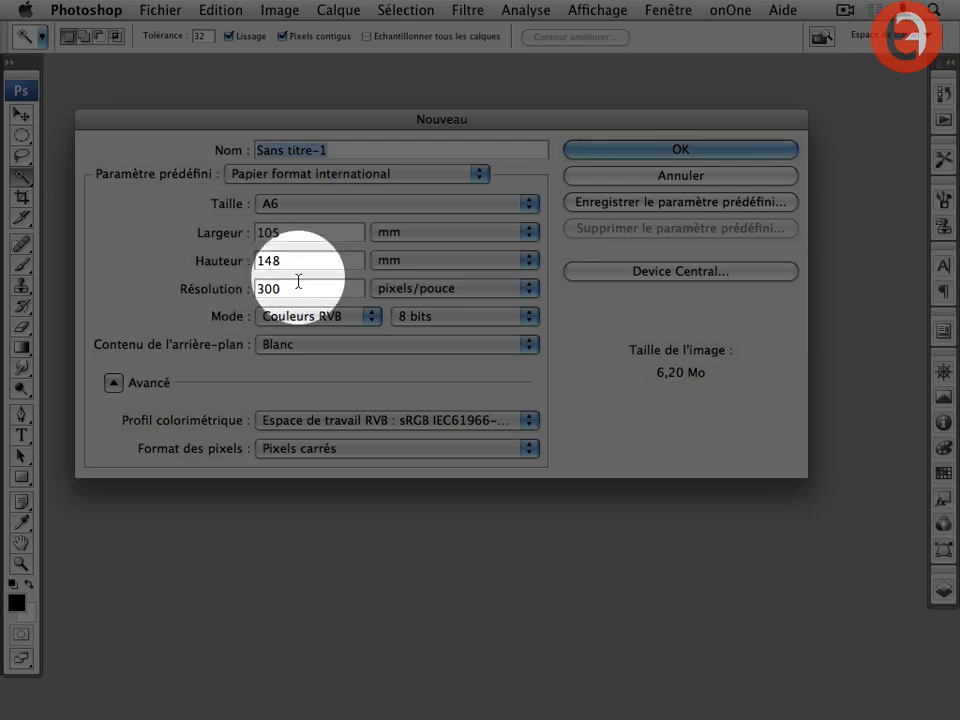
text(300)
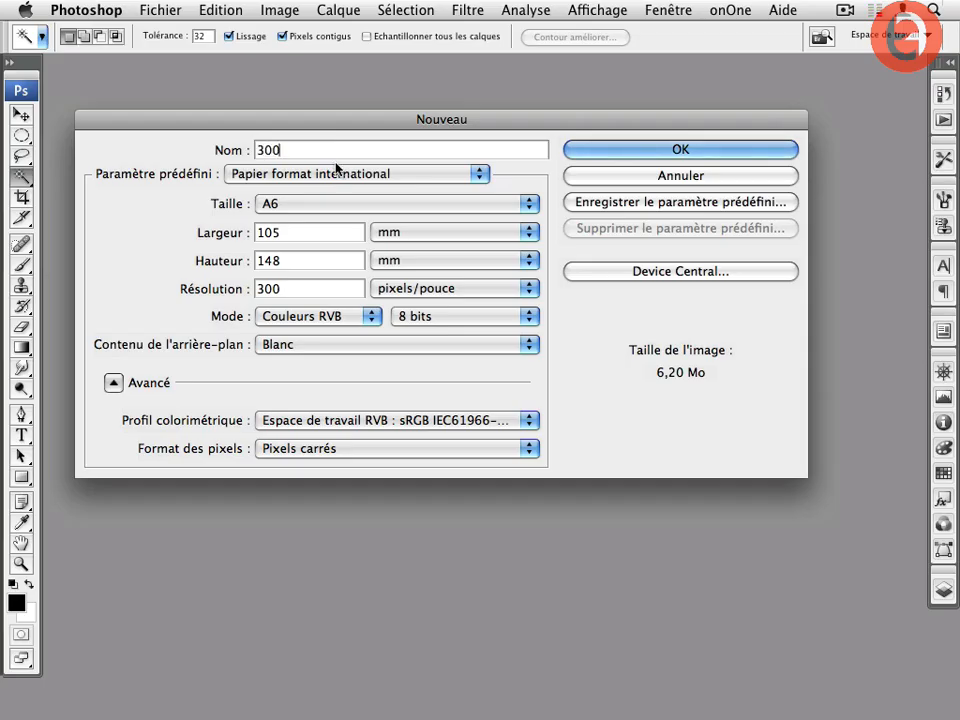
click(645, 151)
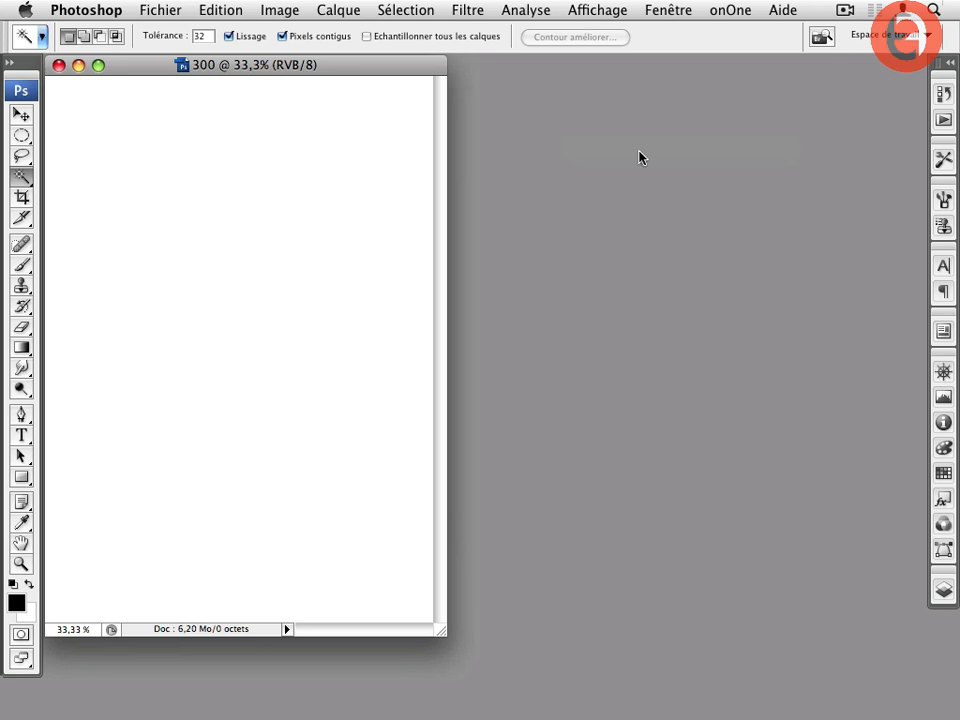
Create a second 105 × 148 mm document named 72 with the resolution set to 72 pixels per inch.
click(148, 7)
click(161, 32)
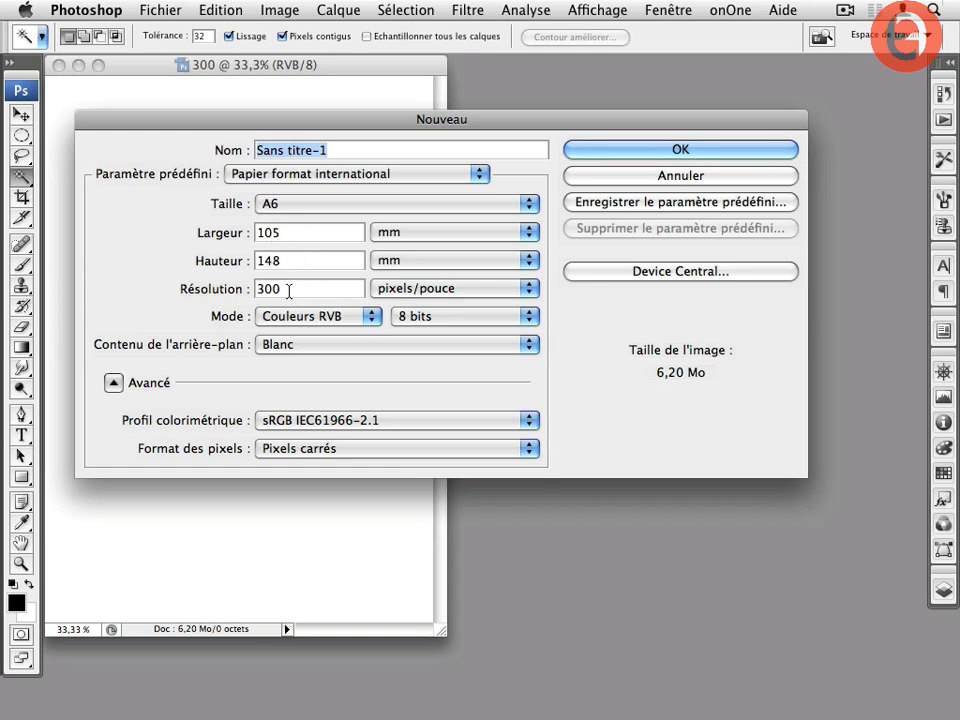
drag(291, 285, 257, 283)
text(72)
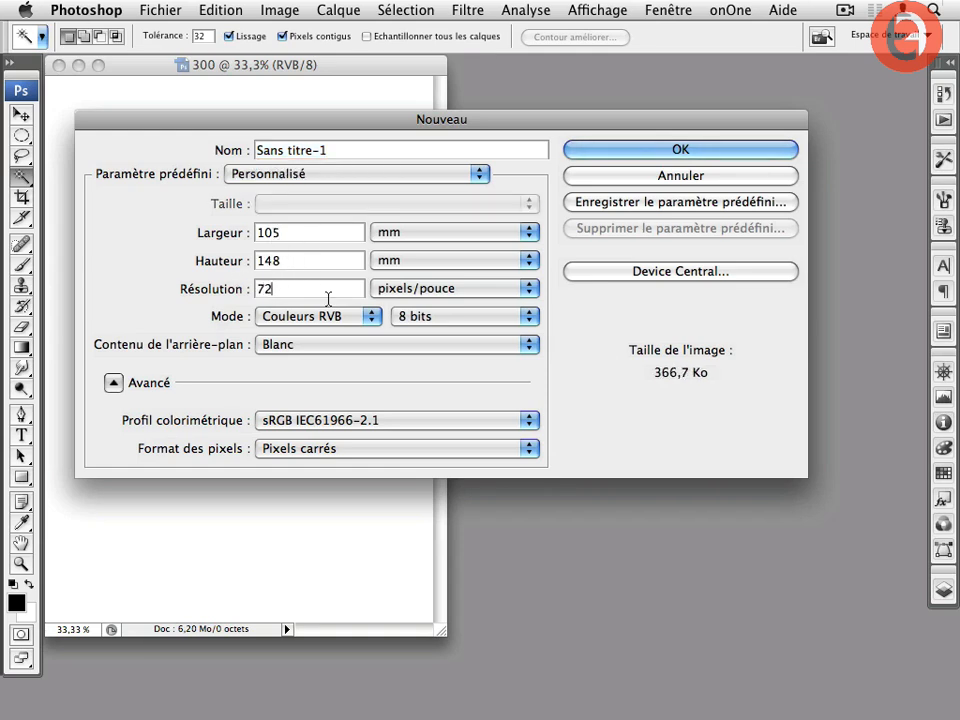
click(318, 150)
drag(318, 150, 238, 152)
text(72)
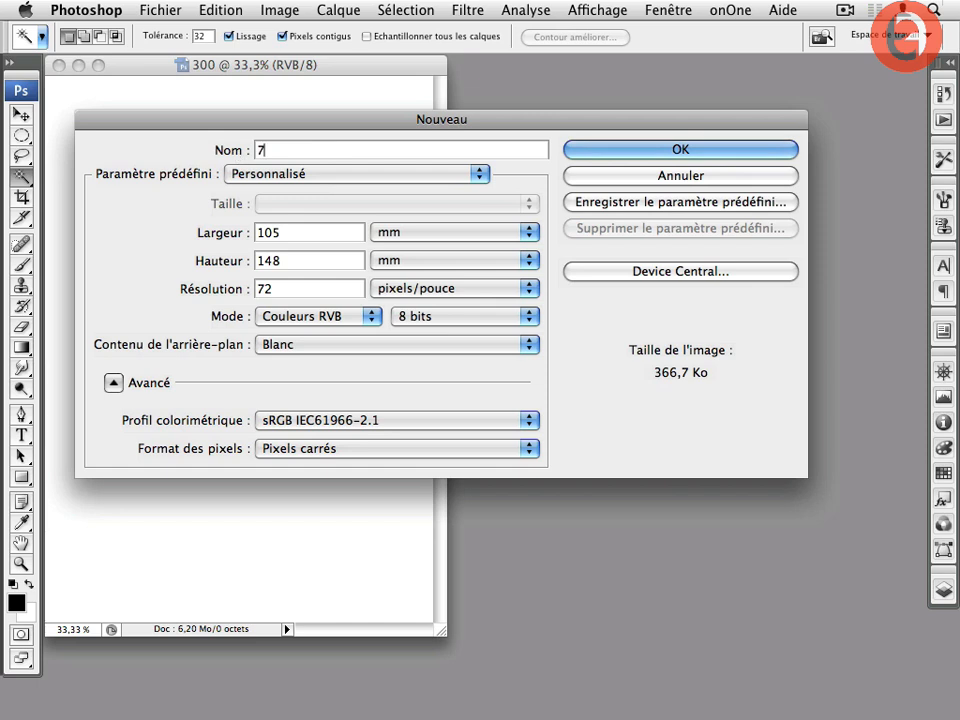
click(645, 146)
Enlarge both document windows around their canvases, compare them side by side, and bring the 72 document to the front.
drag(212, 80, 661, 90)
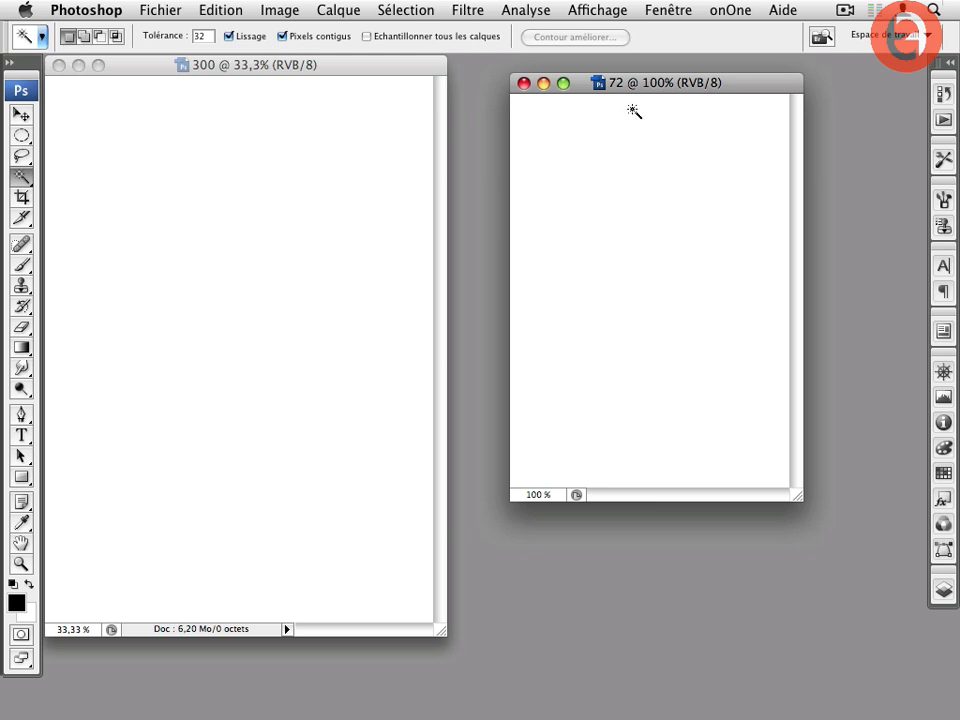
drag(648, 88, 629, 84)
drag(773, 497, 879, 583)
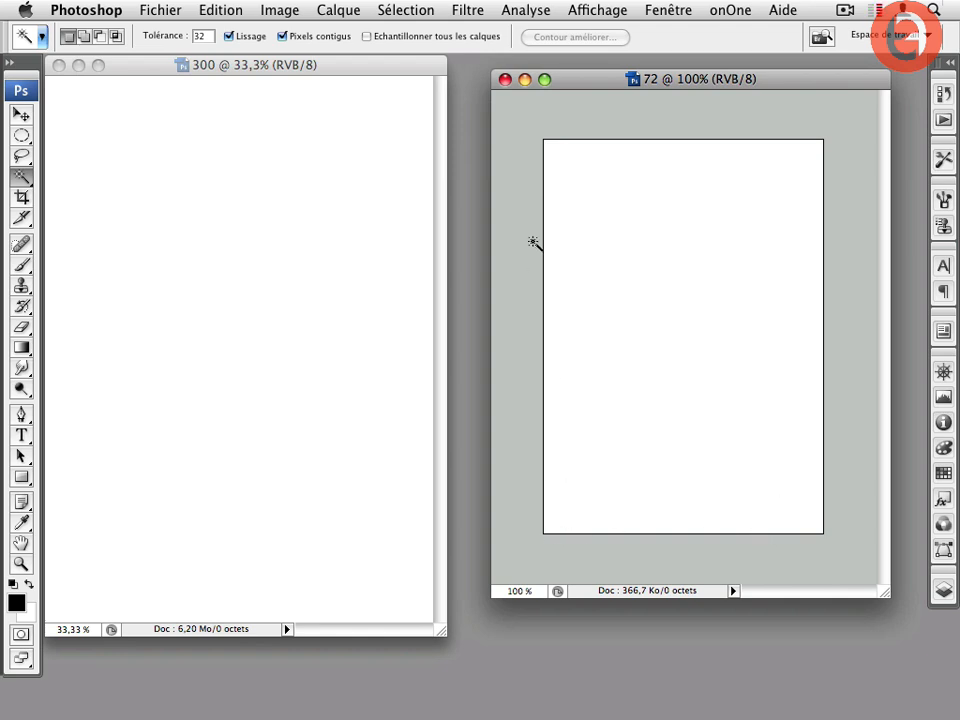
drag(340, 70, 347, 76)
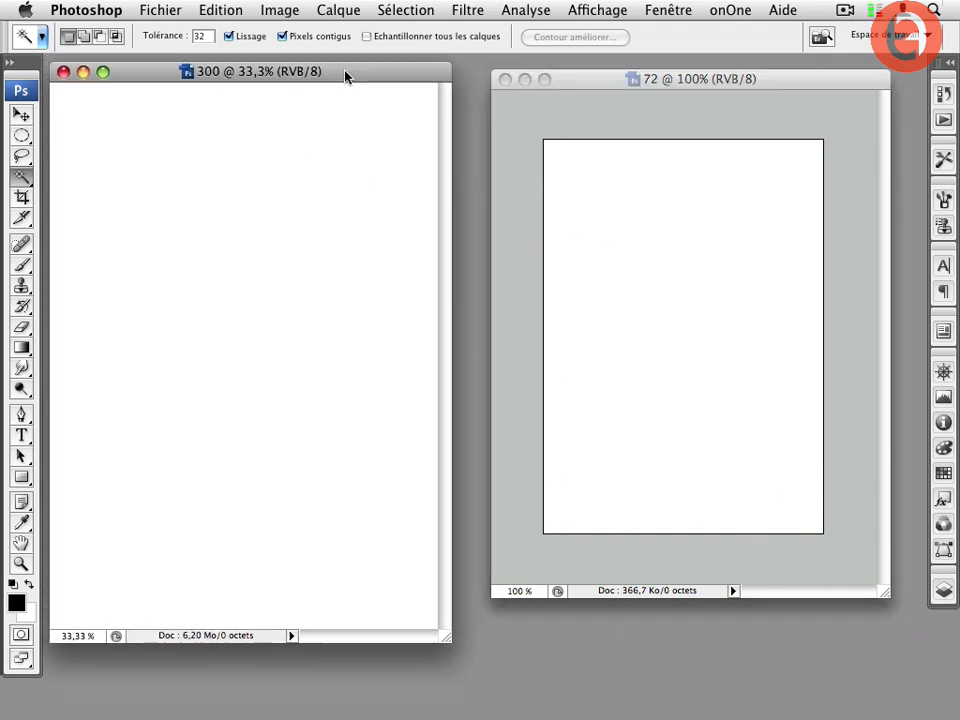
drag(455, 647, 479, 679)
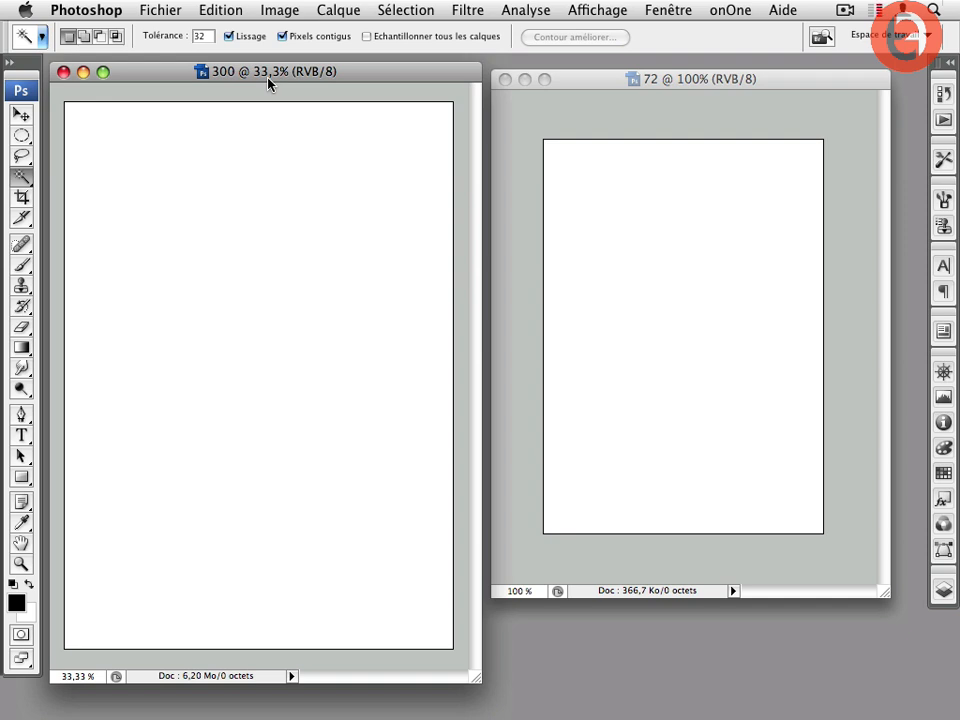
drag(356, 79, 357, 77)
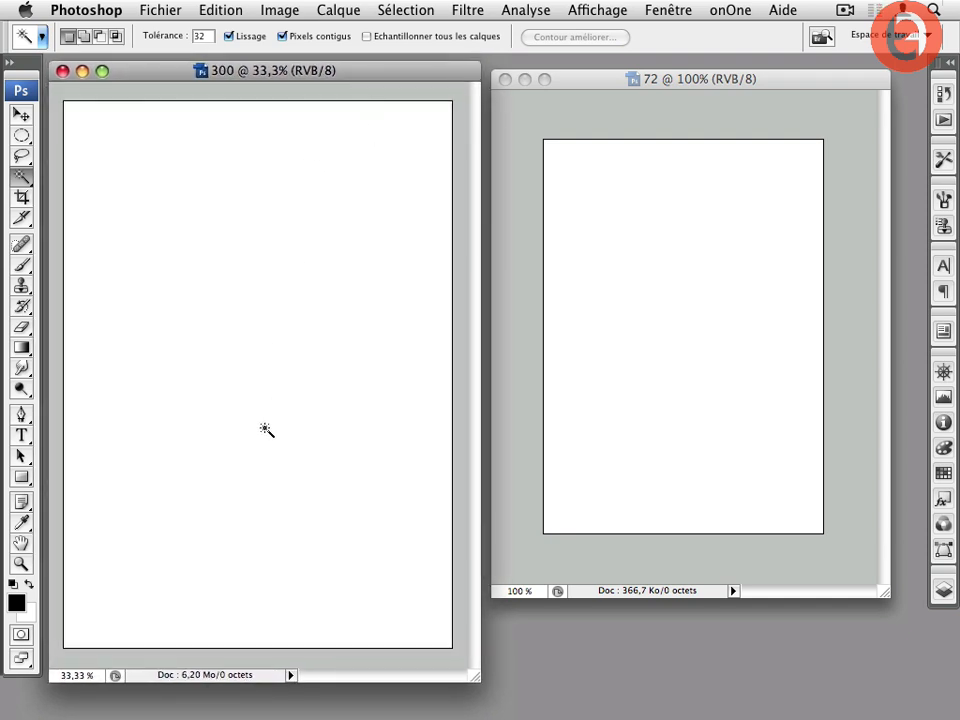
drag(773, 91, 673, 109)
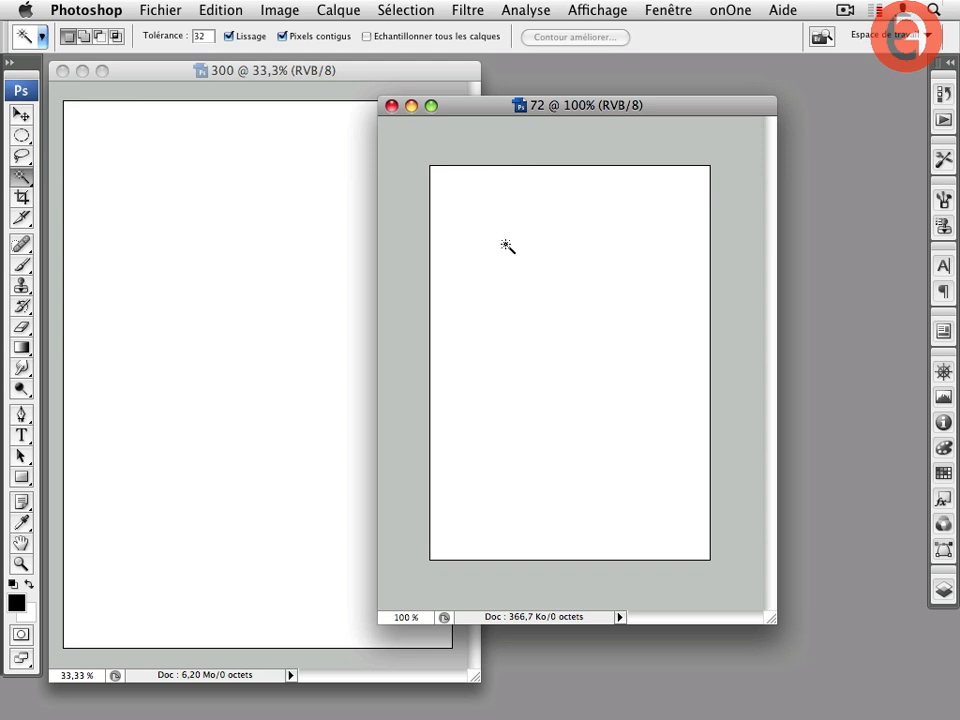
Fill the 72 document with black and add 30.68% Gaussian, monochromatic noise.
key(alt+BackSpace)
click(467, 10)
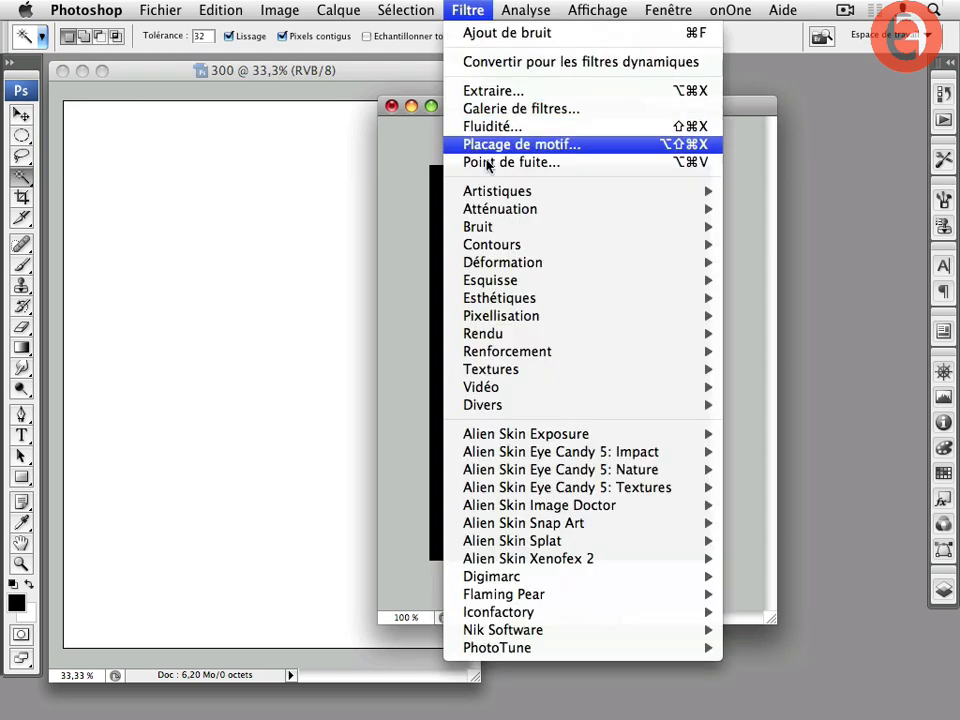
mouse_move(649, 223)
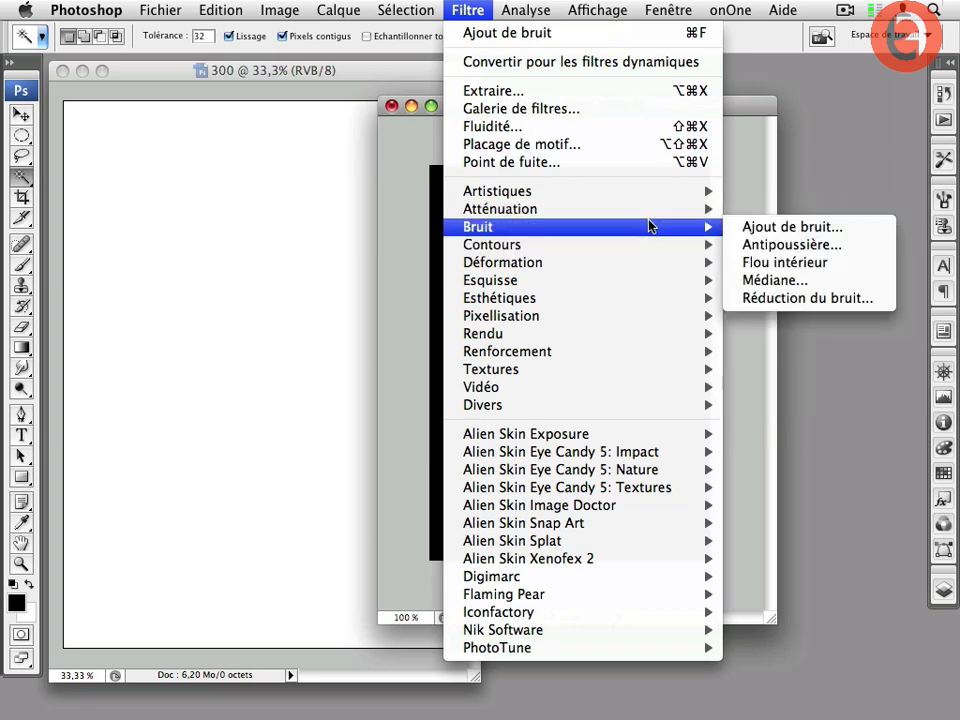
click(752, 227)
drag(502, 356, 509, 356)
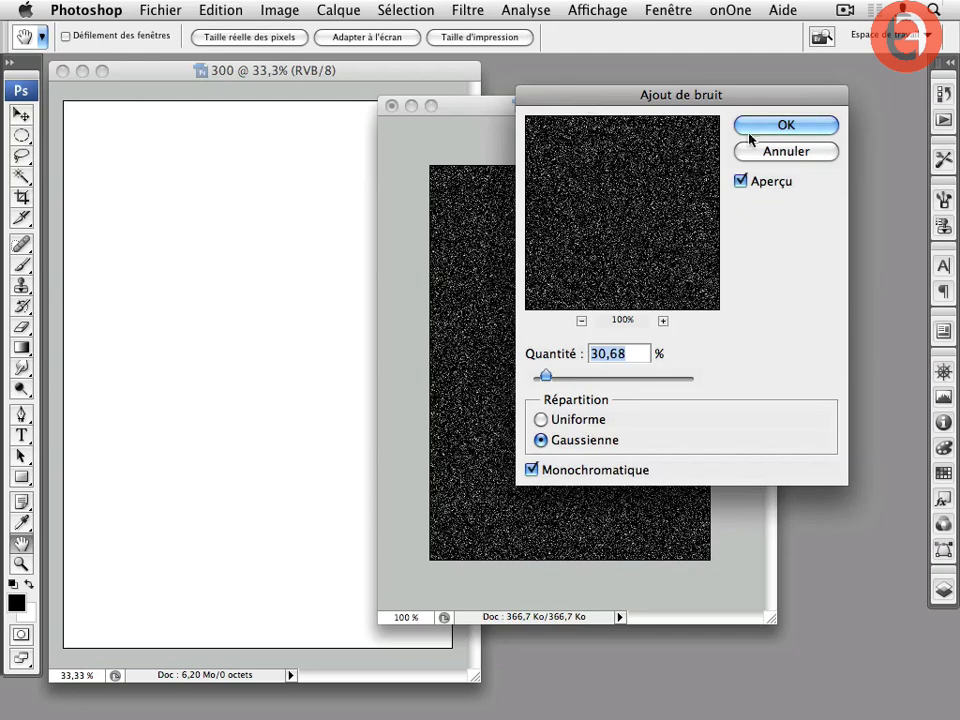
click(745, 105)
key(w)
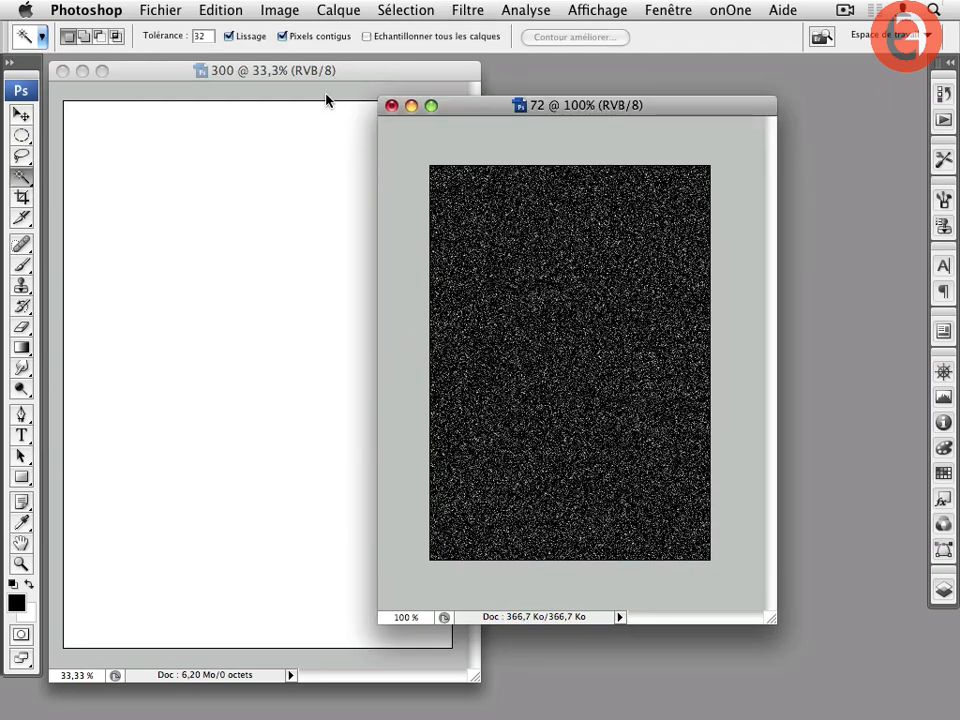
Apply Levels to the 72 document, raising the black input and lowering the white input to thin the noise into bright specks.
click(279, 10)
mouse_move(285, 62)
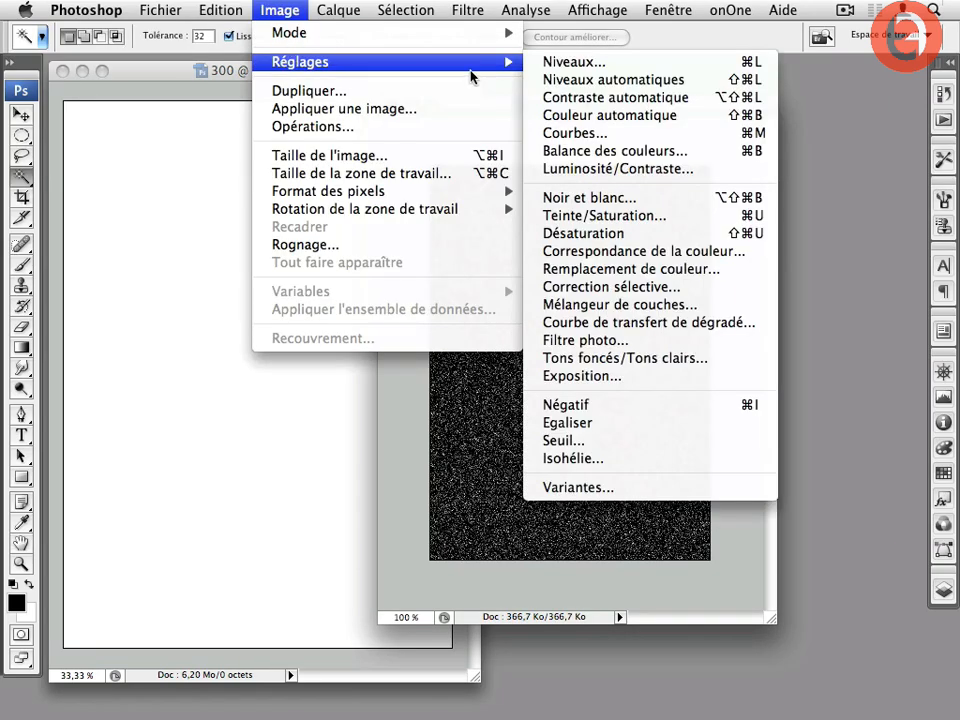
click(556, 66)
drag(478, 106, 446, 357)
drag(413, 523, 537, 538)
drag(652, 521, 581, 521)
click(700, 389)
key(w)
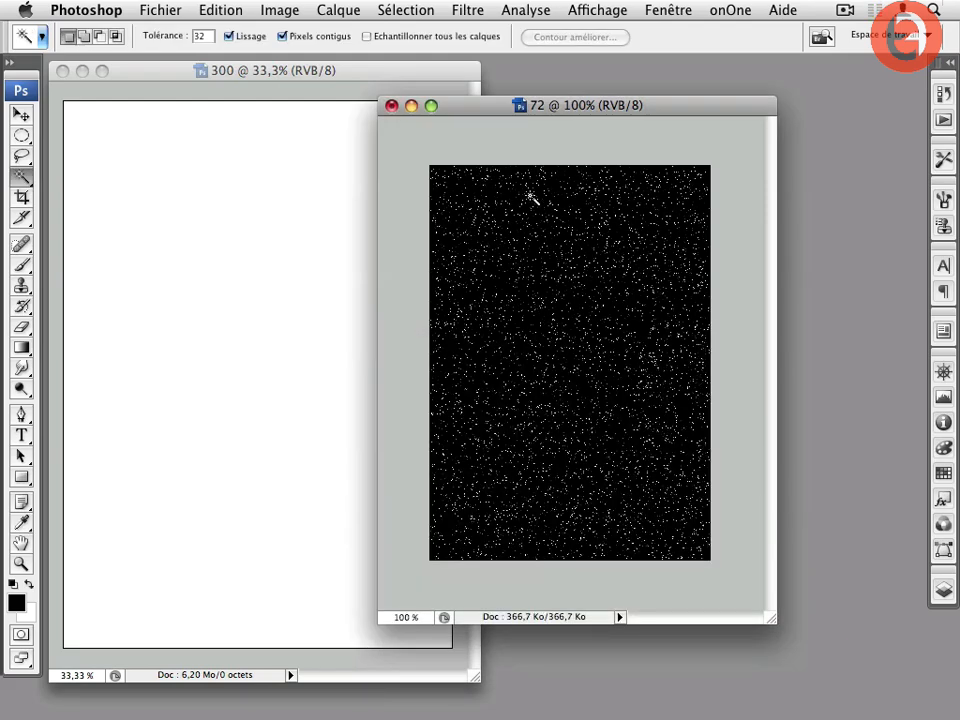
Place the documents side by side, fill the 300 document with black and add 23.62% Gaussian, monochromatic noise.
drag(480, 119, 602, 97)
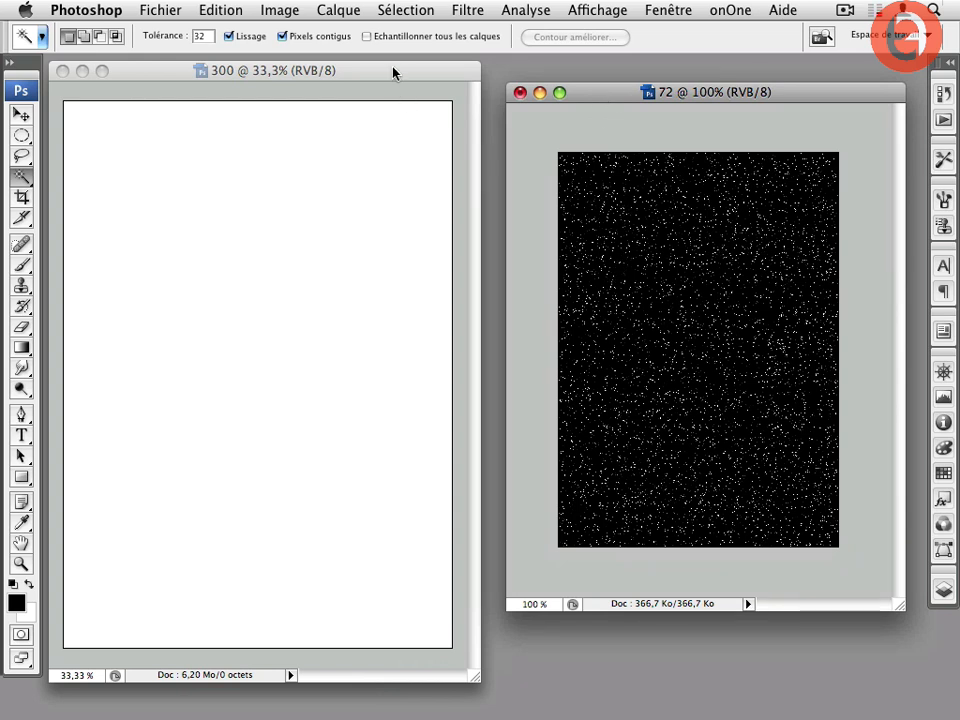
drag(397, 76, 401, 83)
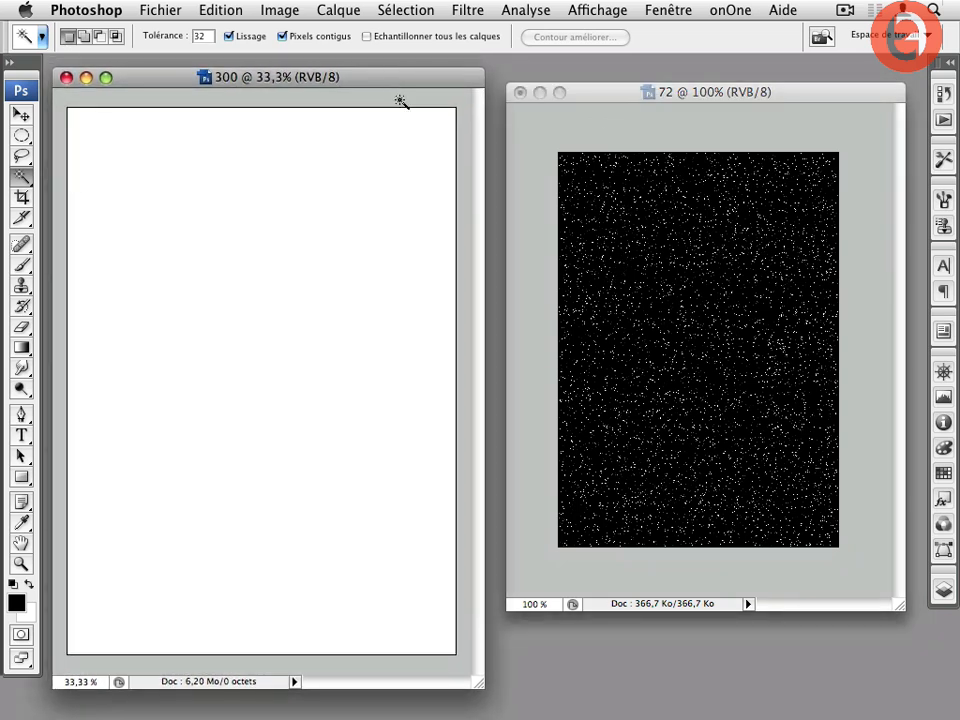
key(alt+BackSpace)
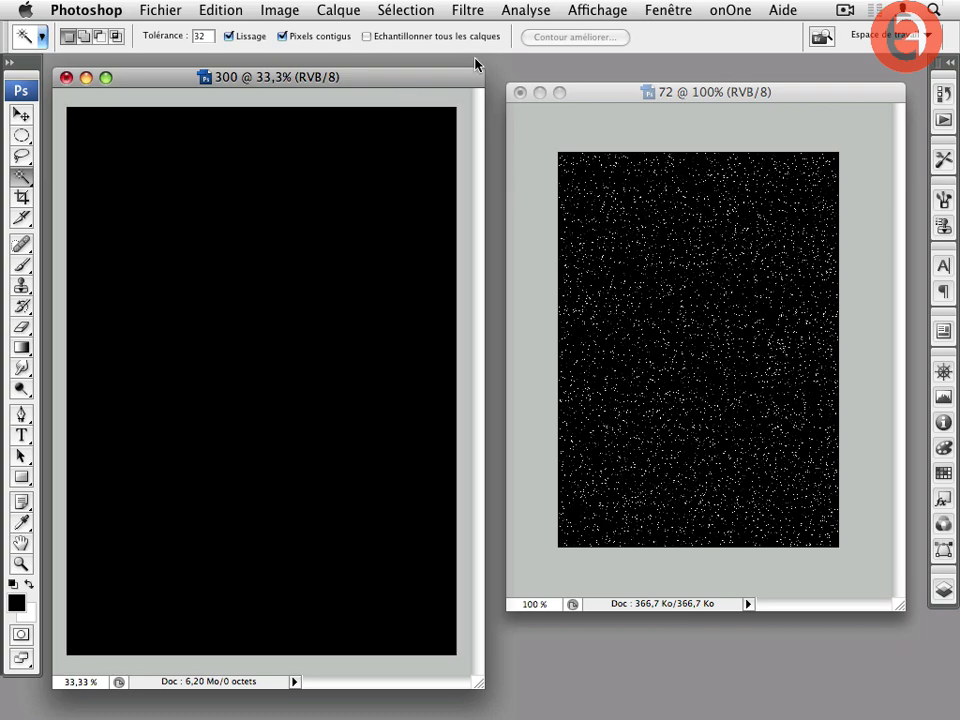
click(468, 10)
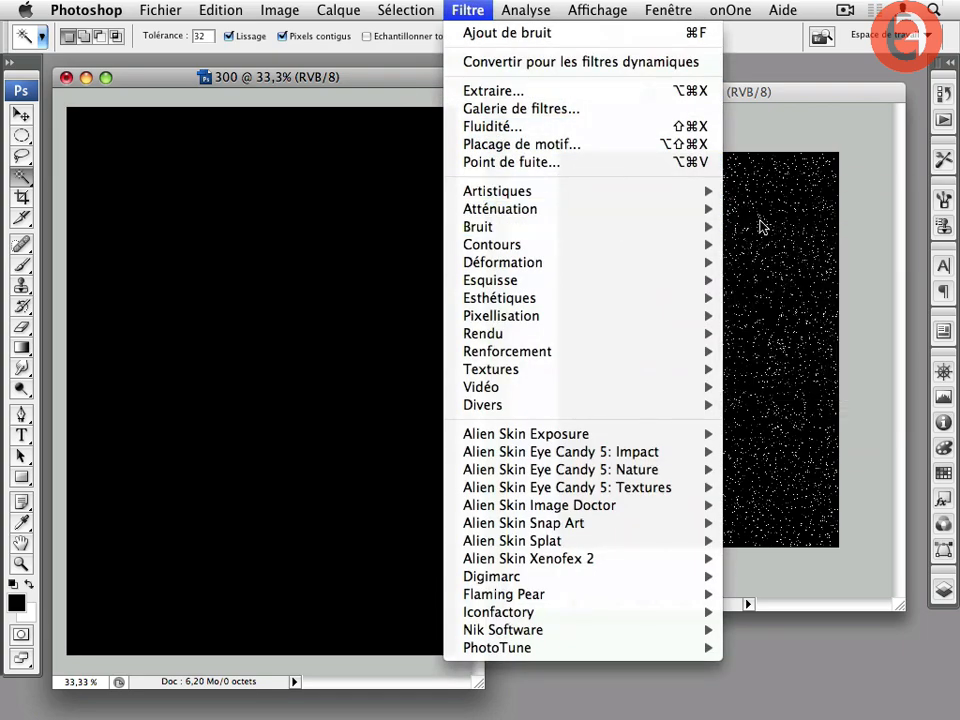
mouse_move(568, 228)
click(745, 226)
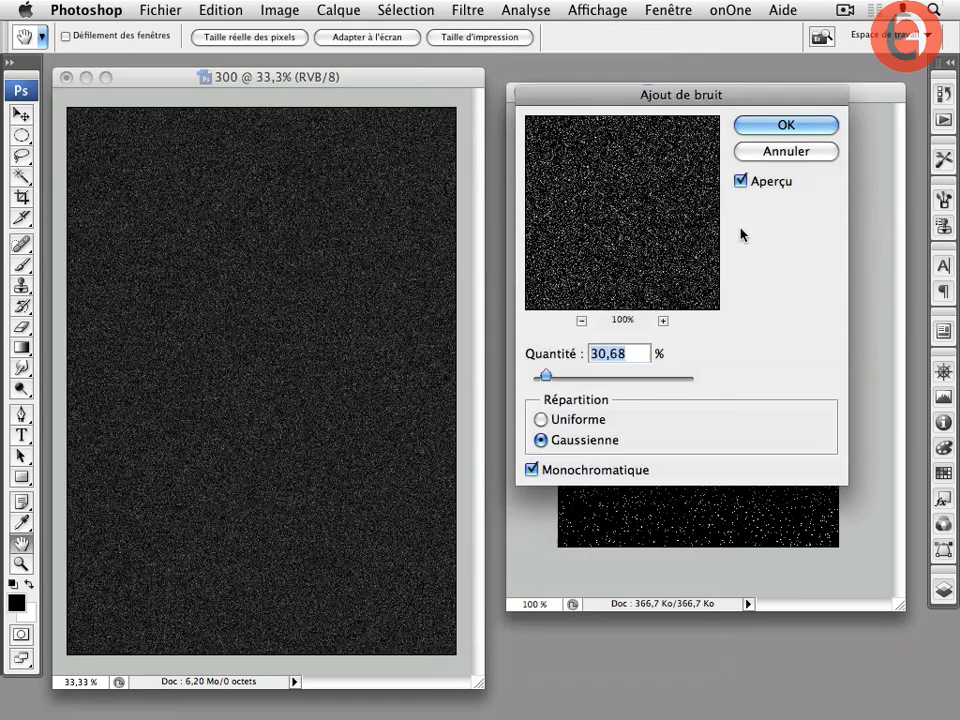
drag(574, 94, 546, 87)
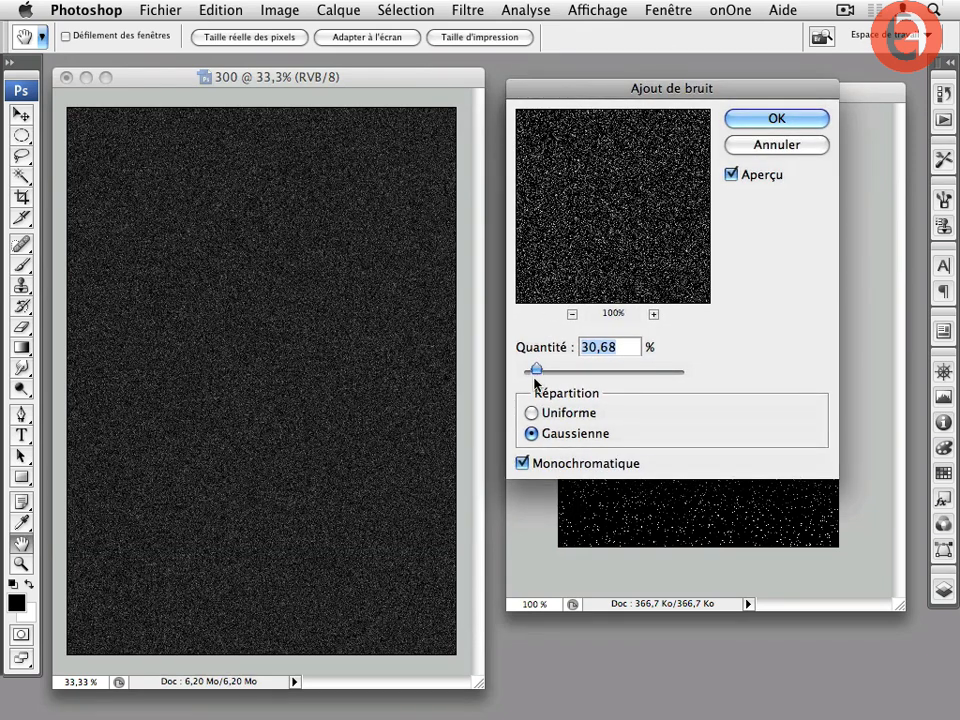
drag(535, 371, 532, 372)
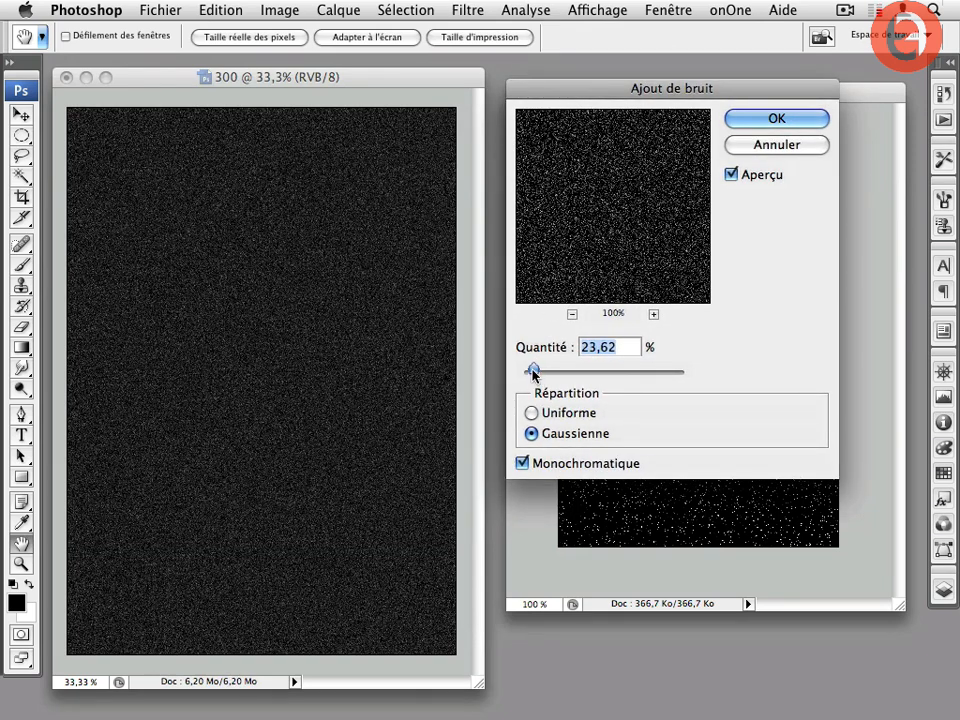
click(774, 122)
key(w)
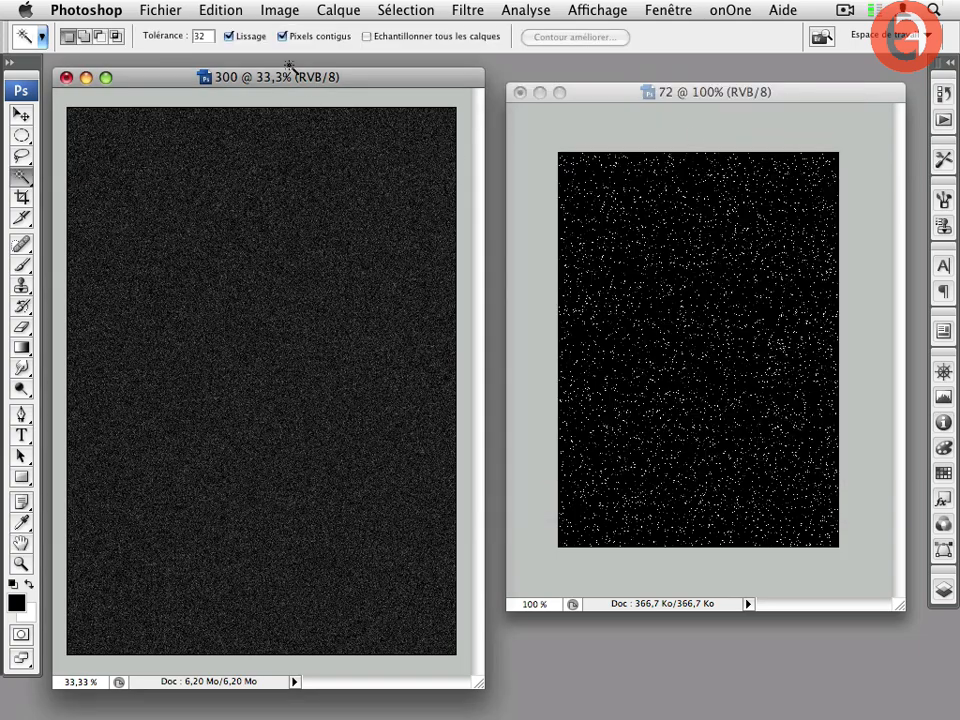
Try a Levels adjustment on the 300 document's noise with a higher black input and lower white input, and undo it.
click(280, 10)
mouse_move(290, 61)
click(580, 66)
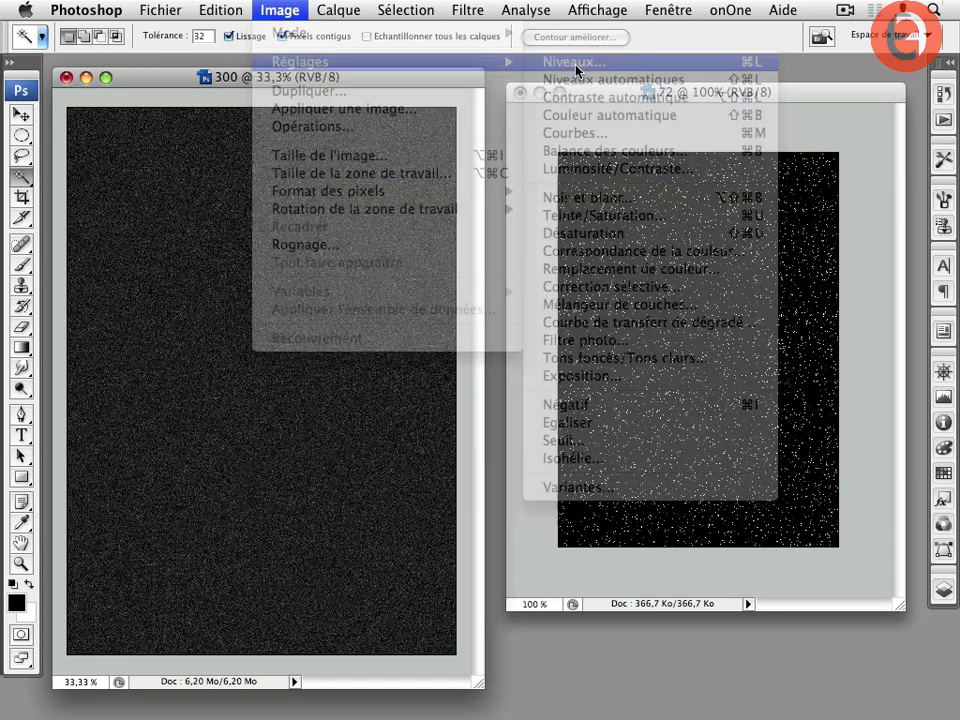
drag(413, 521, 457, 531)
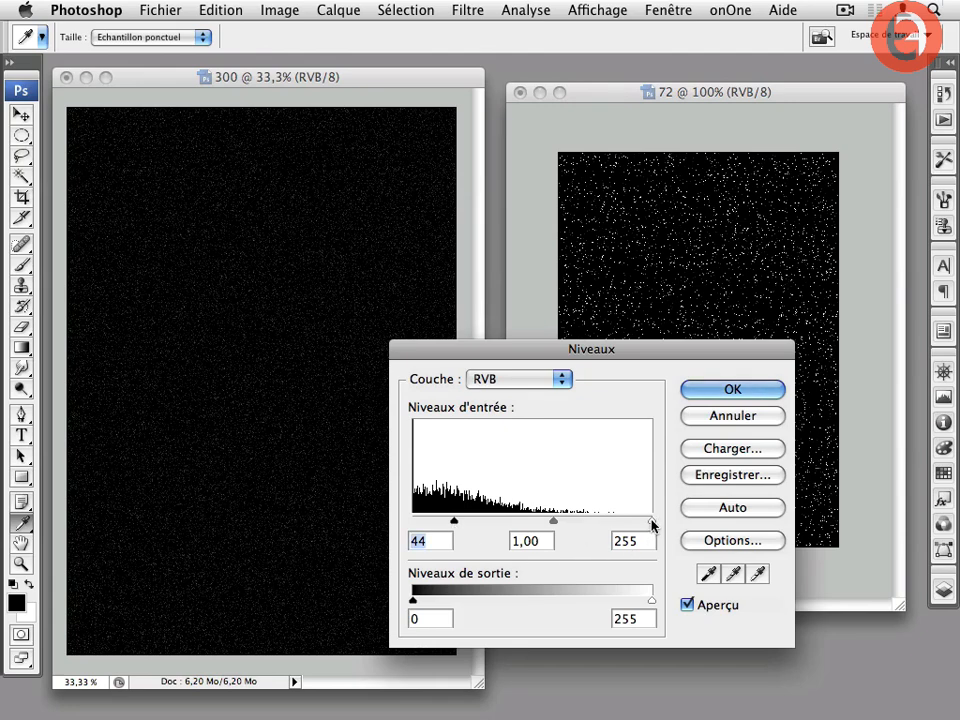
drag(579, 523, 514, 525)
drag(456, 523, 505, 521)
drag(408, 354, 454, 240)
click(750, 270)
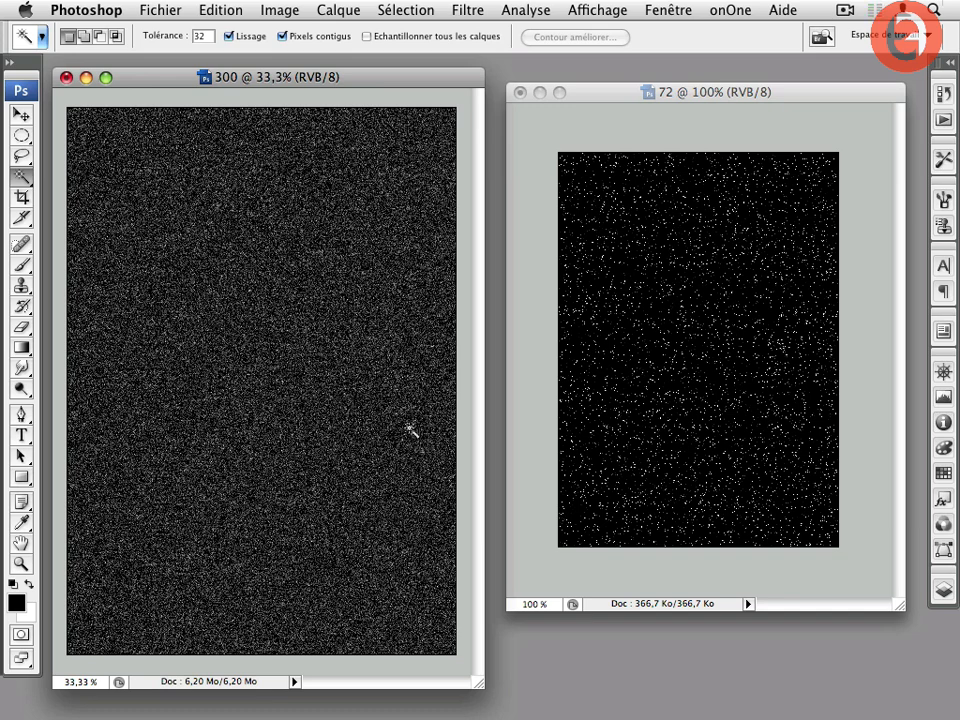
key(super+z)
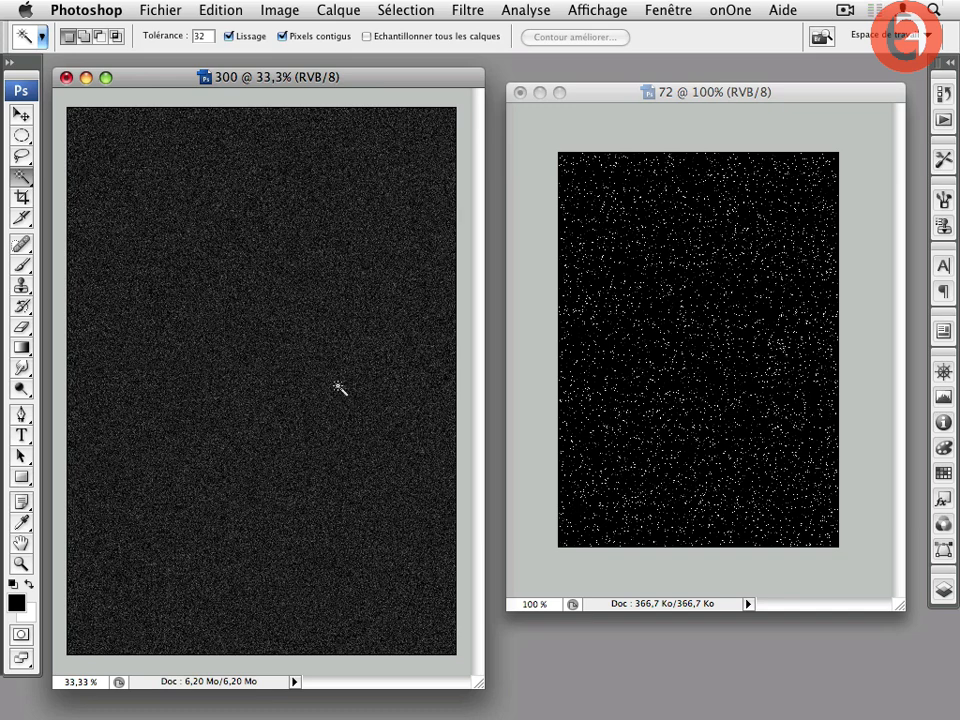
click(279, 10)
mouse_move(285, 60)
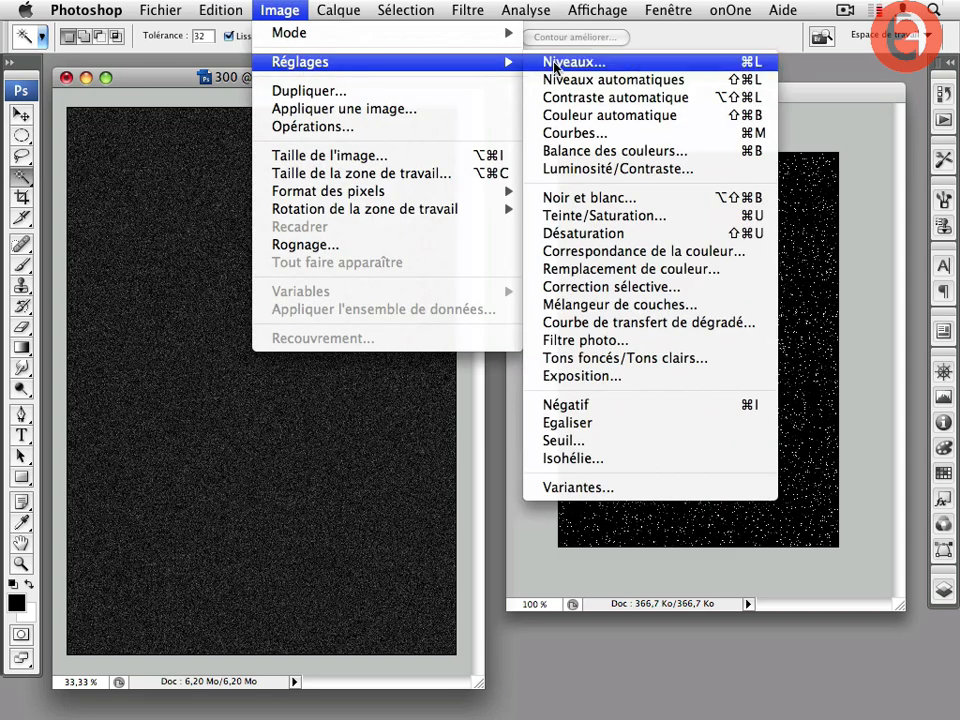
click(566, 122)
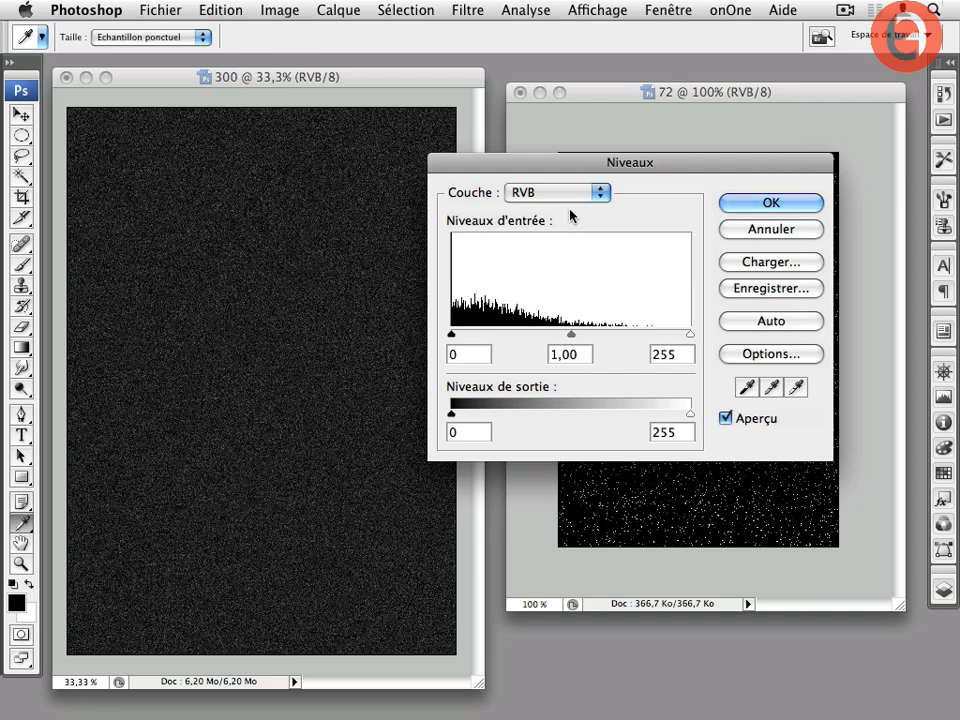
drag(561, 165, 558, 158)
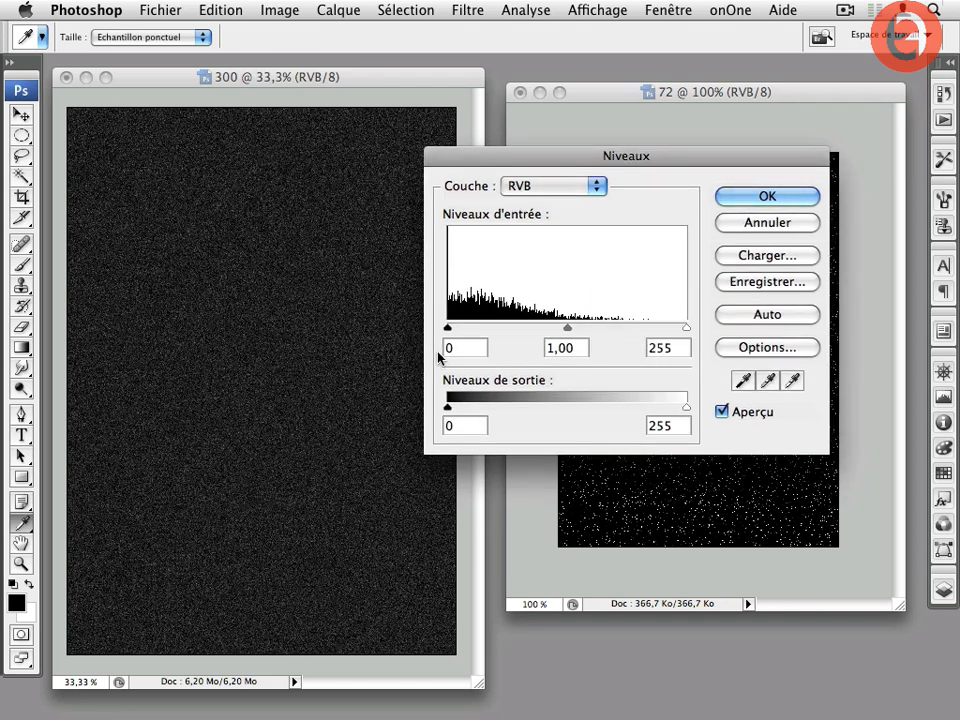
drag(448, 335, 481, 330)
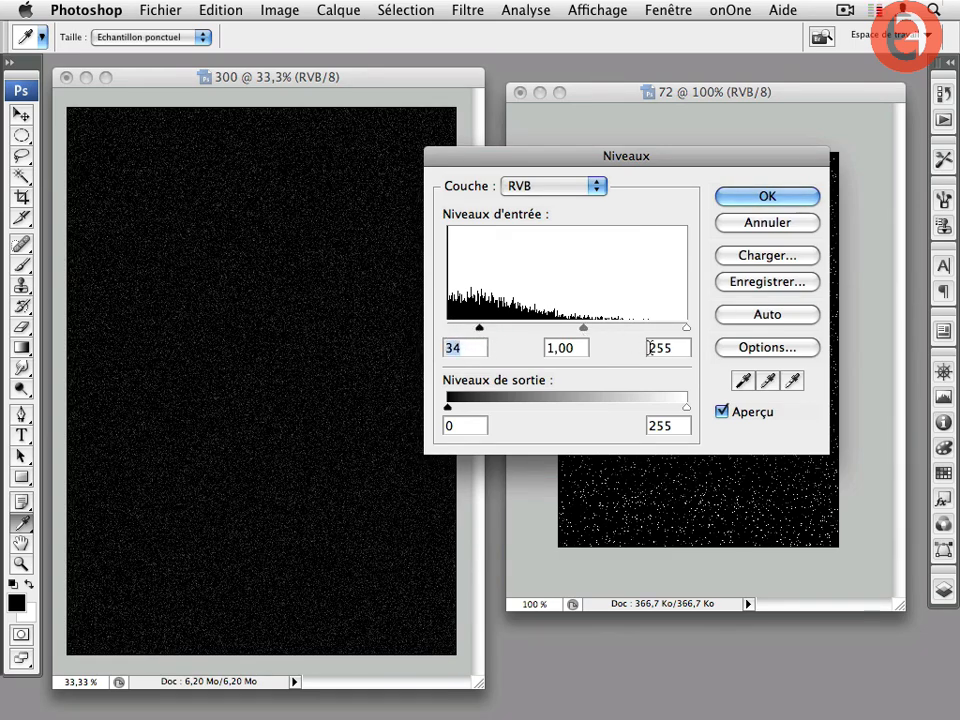
drag(686, 327, 579, 328)
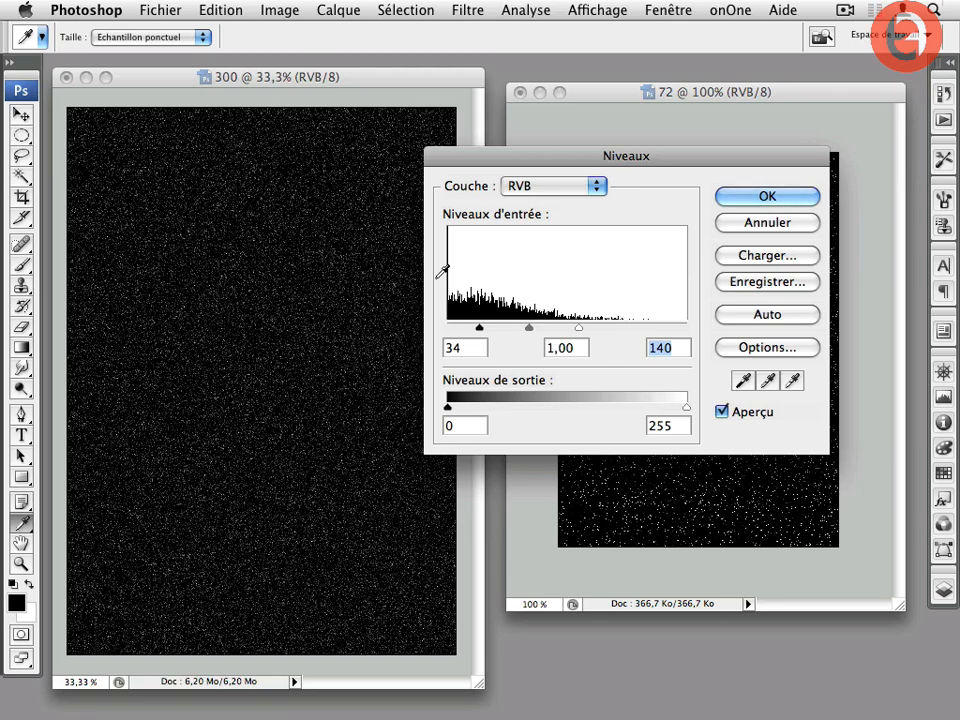
click(744, 223)
key(w)
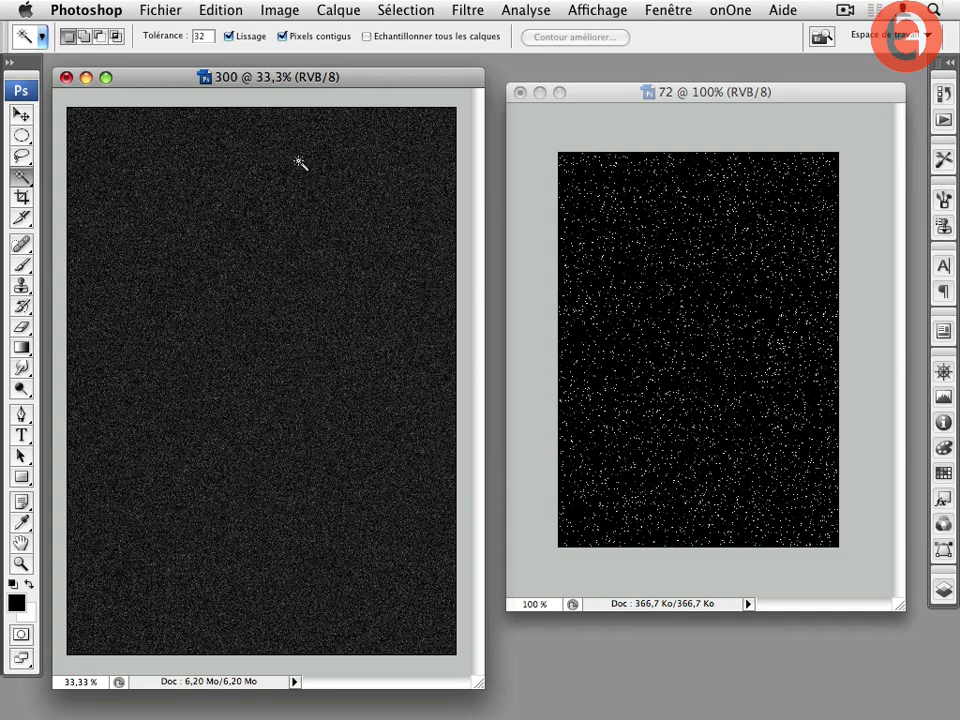
Apply Levels to the 300 document's noise with a black input of 140 and a white input of 185.
drag(464, 80, 469, 75)
click(585, 12)
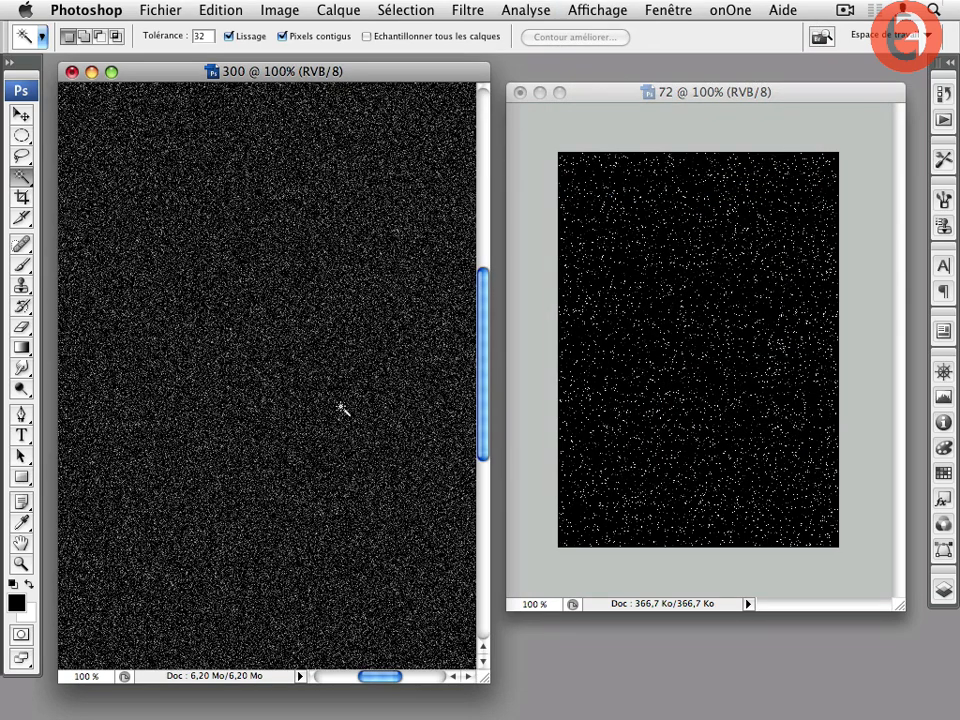
click(280, 10)
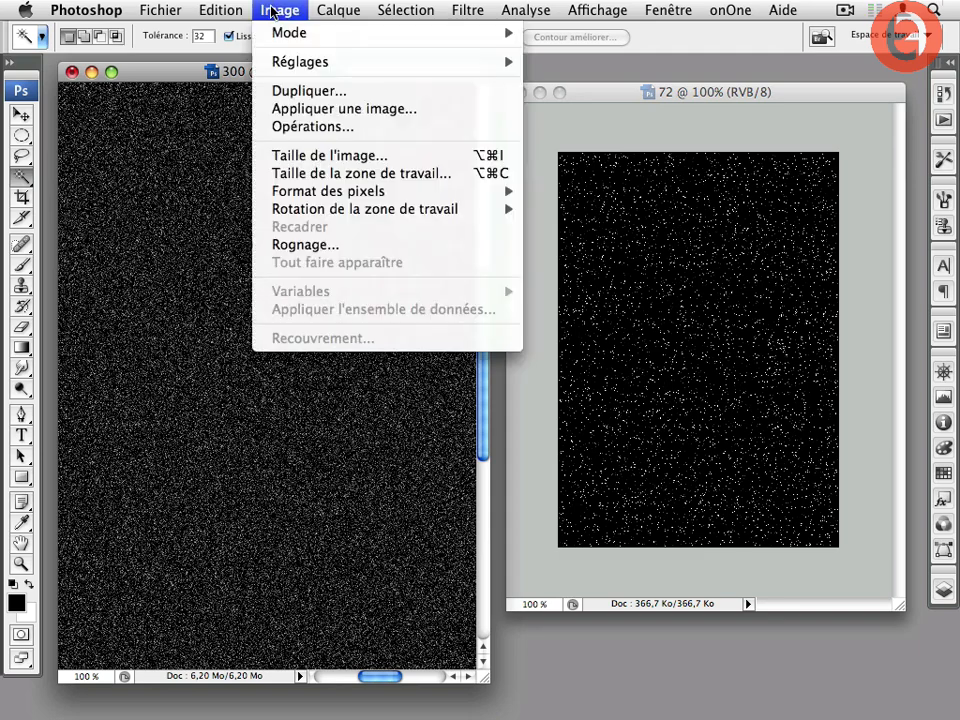
mouse_move(500, 62)
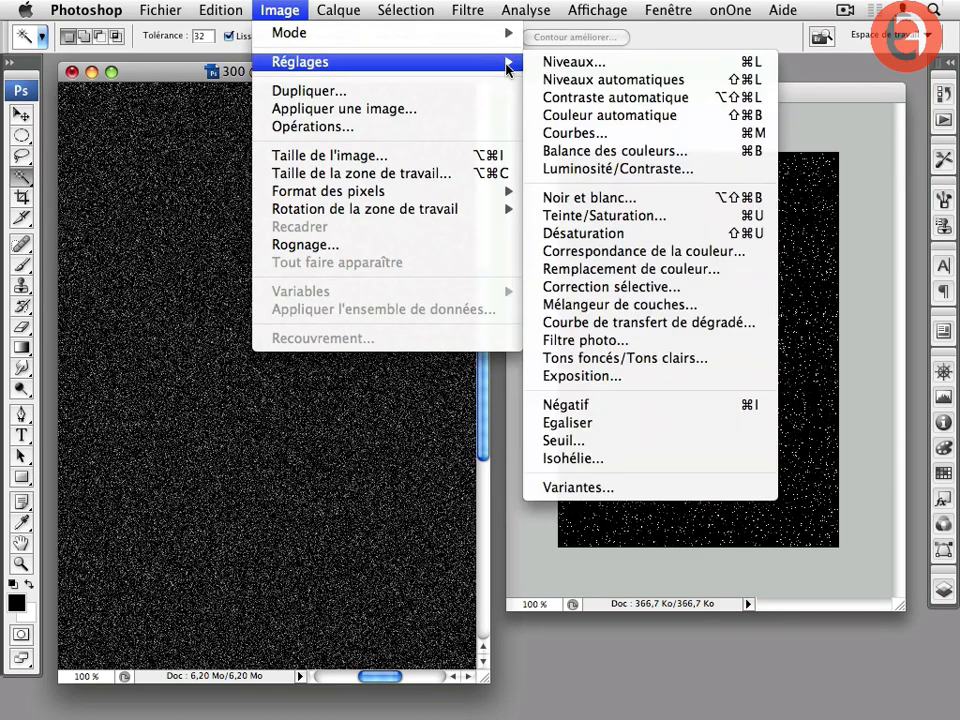
click(565, 63)
drag(451, 334, 542, 336)
drag(686, 328, 614, 328)
drag(542, 330, 580, 335)
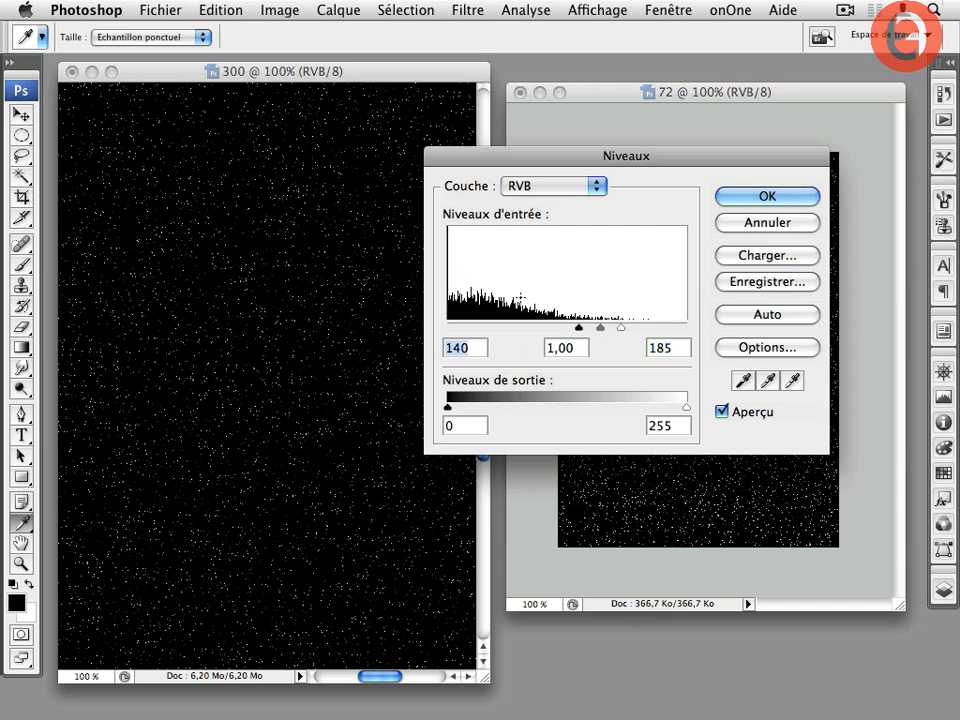
click(733, 200)
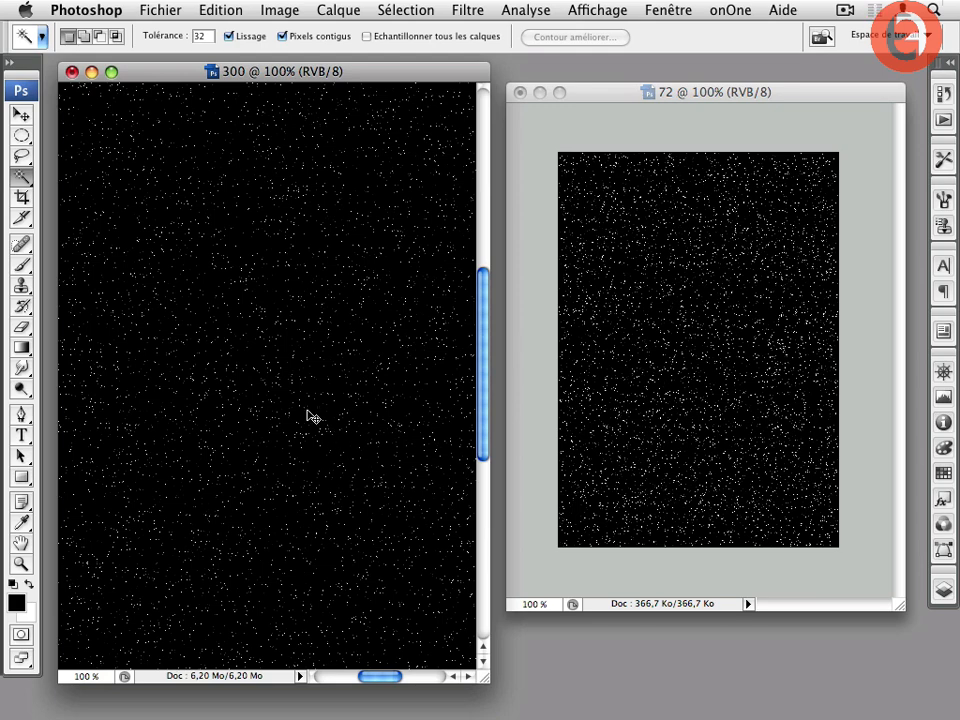
key(super+0)
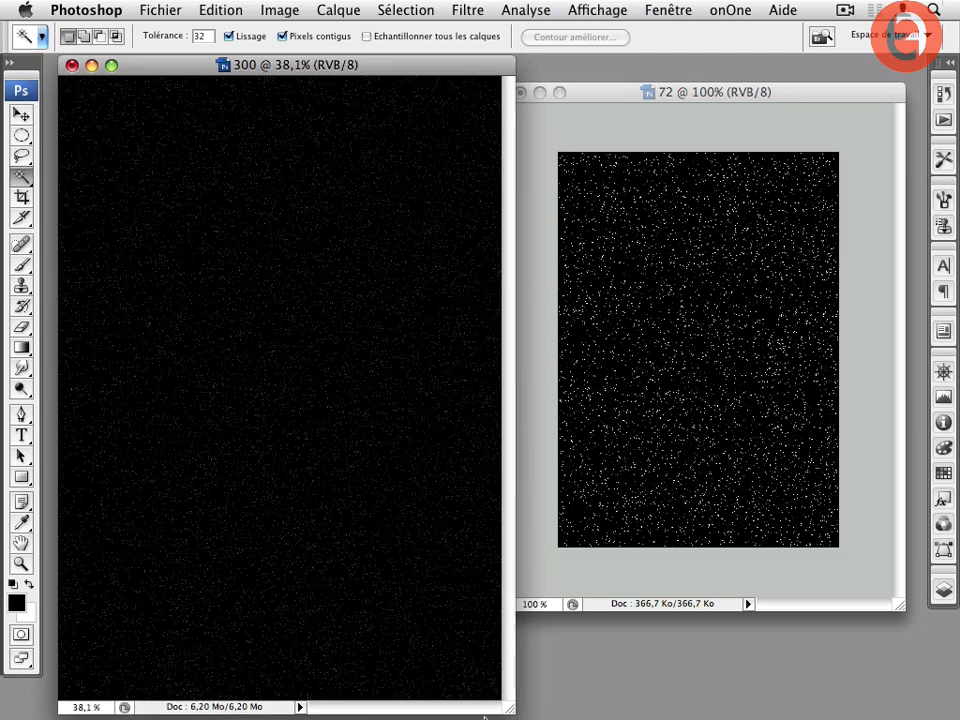